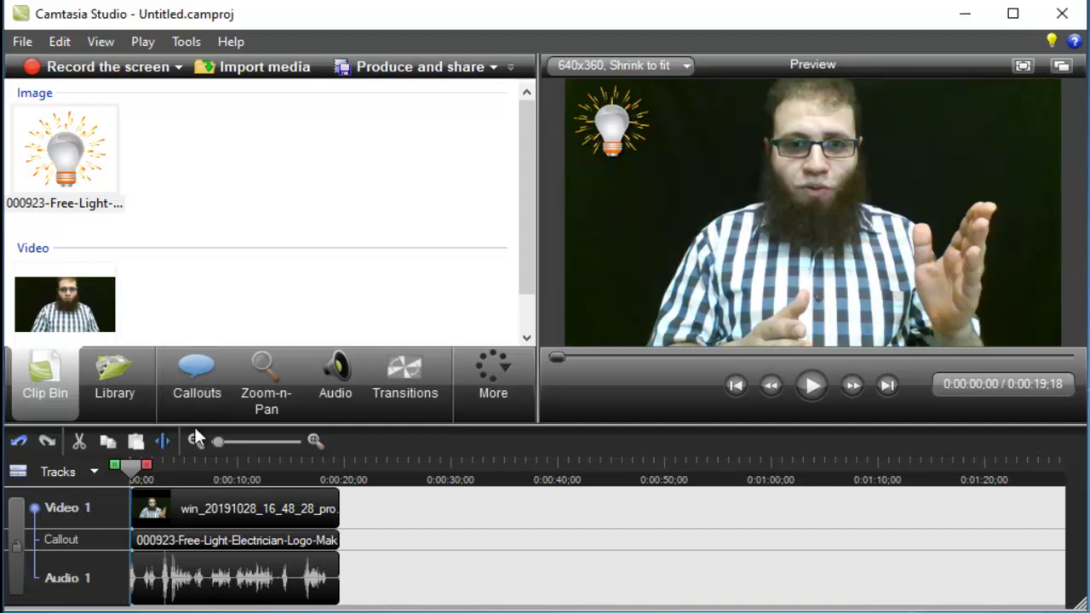
# Step: Preview the Silver Streak Animation video from the Library's Silver Streak folder
pyautogui.click(109, 399)
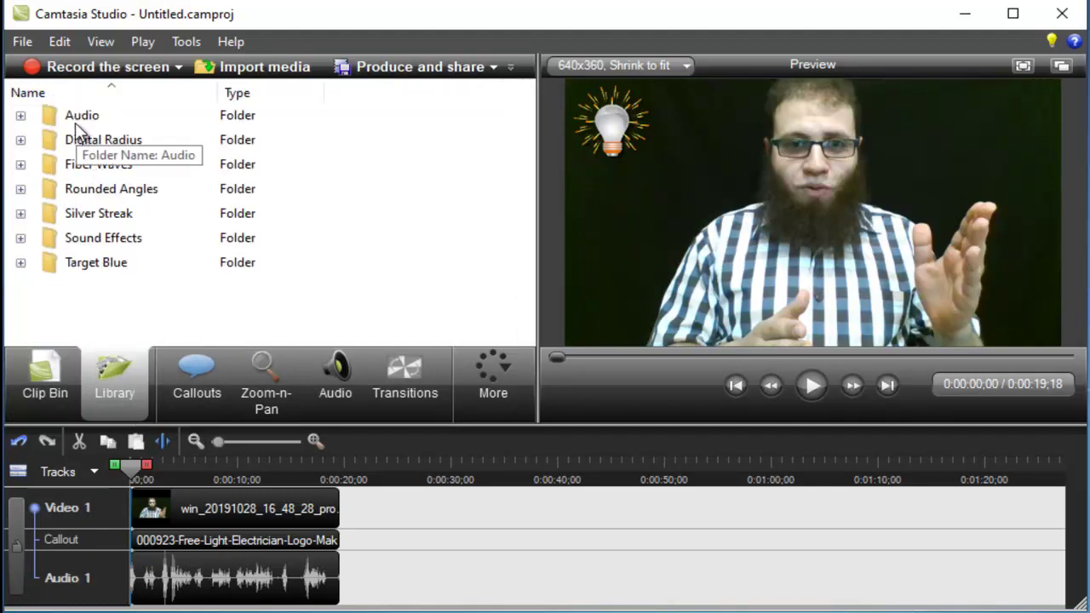
pyautogui.click(21, 141)
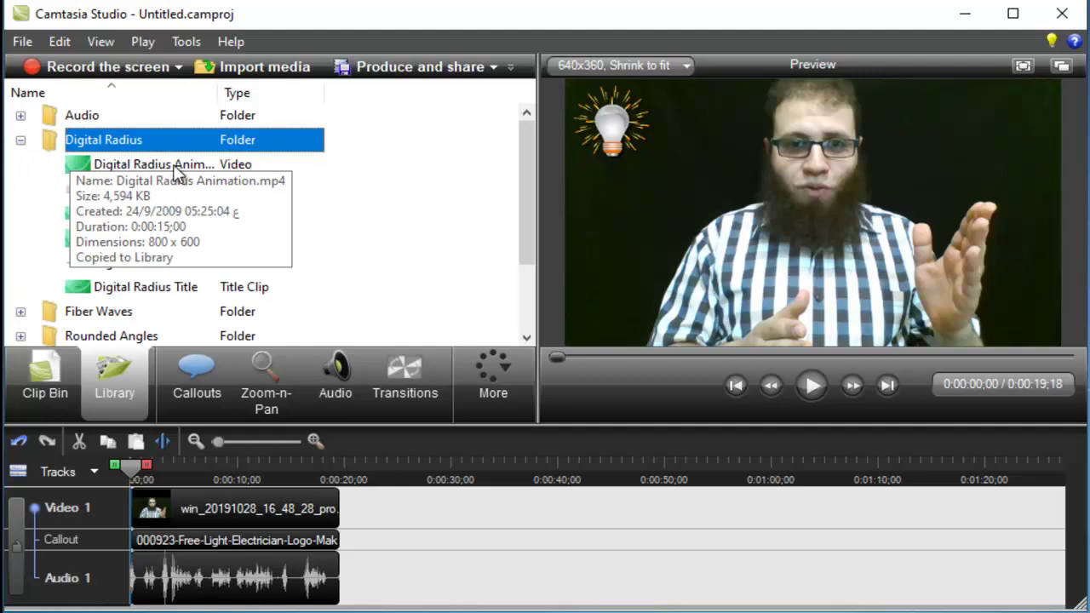
pyautogui.scroll(-2, 149, 264)
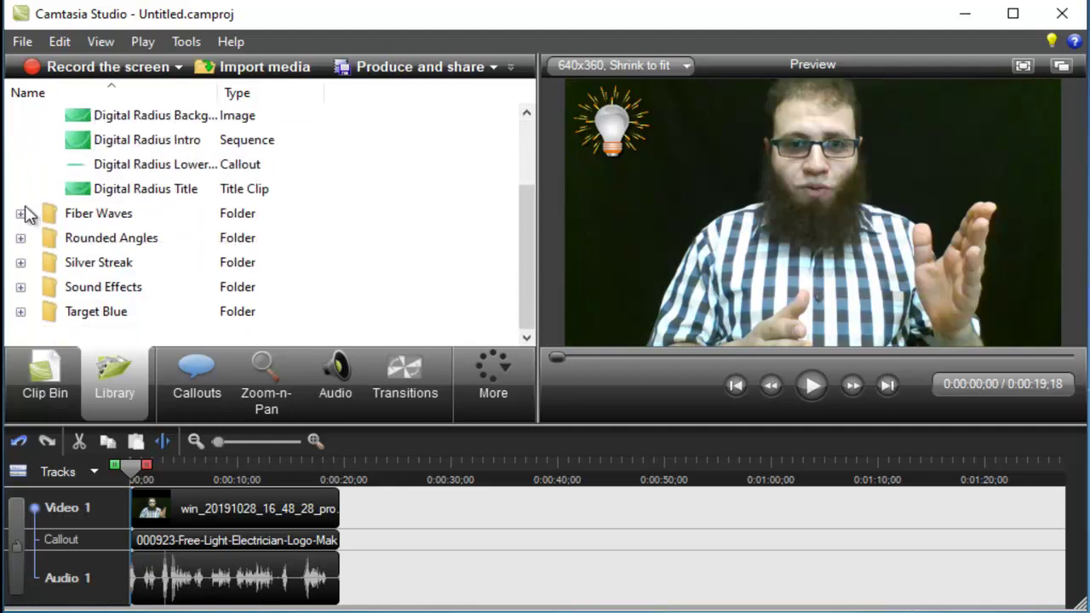
pyautogui.click(20, 262)
pyautogui.click(129, 190)
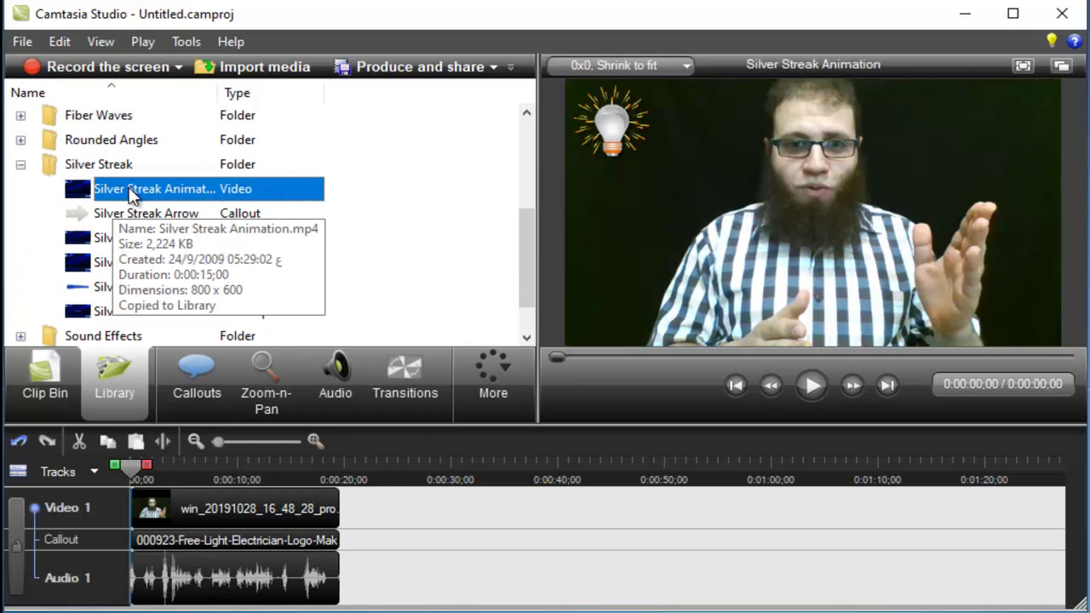
pyautogui.doubleClick(130, 191)
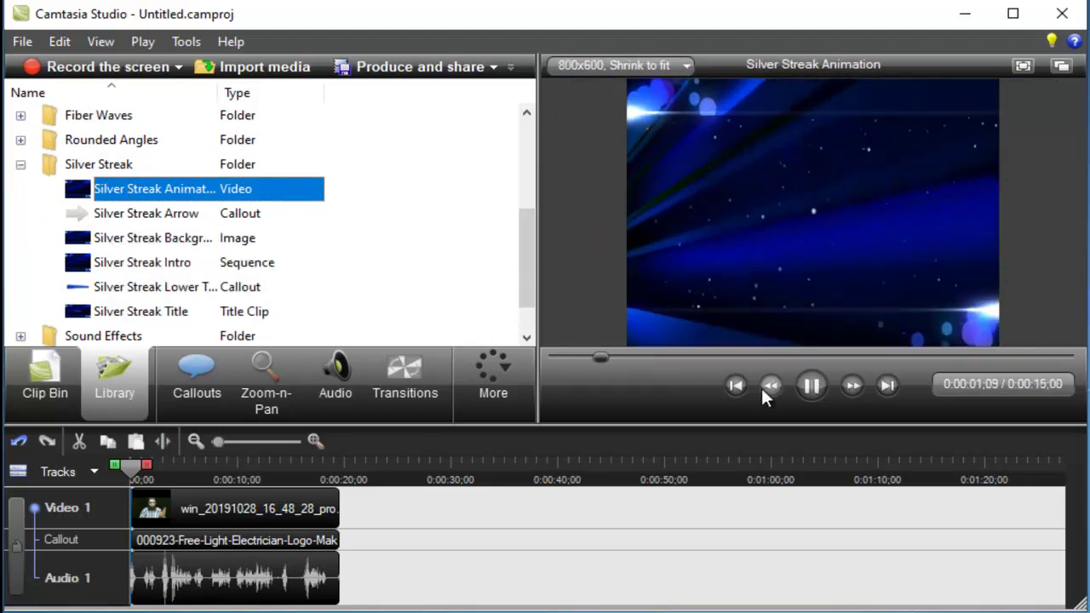
pyautogui.click(810, 388)
# Step: Add the Silver Streak Animation to the timeline and place it before the webcam video on Video 1
pyautogui.rightClick(197, 196)
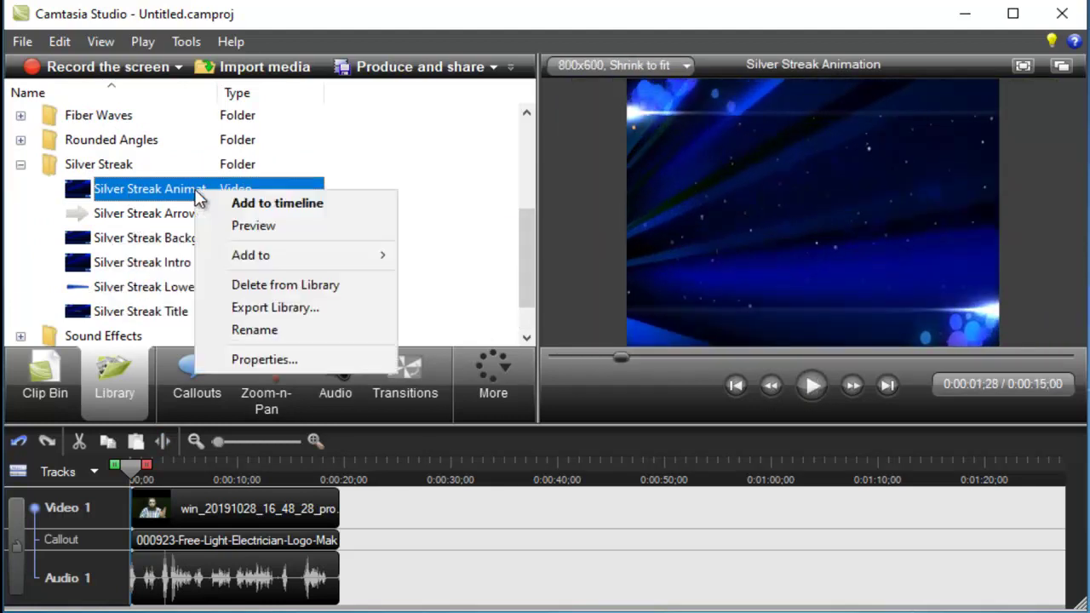
pyautogui.click(243, 204)
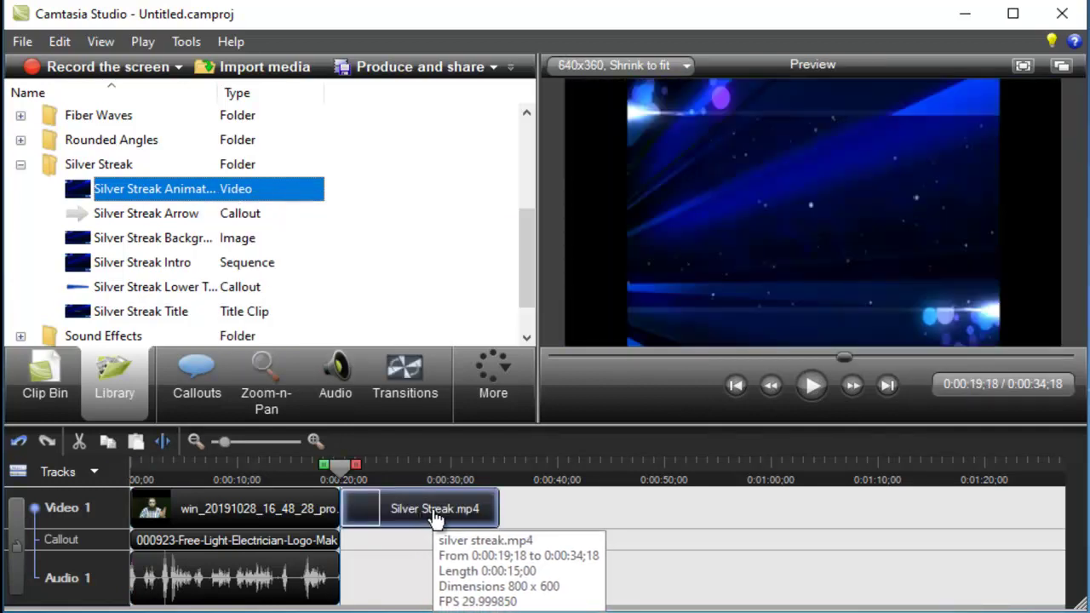
pyautogui.moveTo(432, 516); pyautogui.dragTo(434, 519)
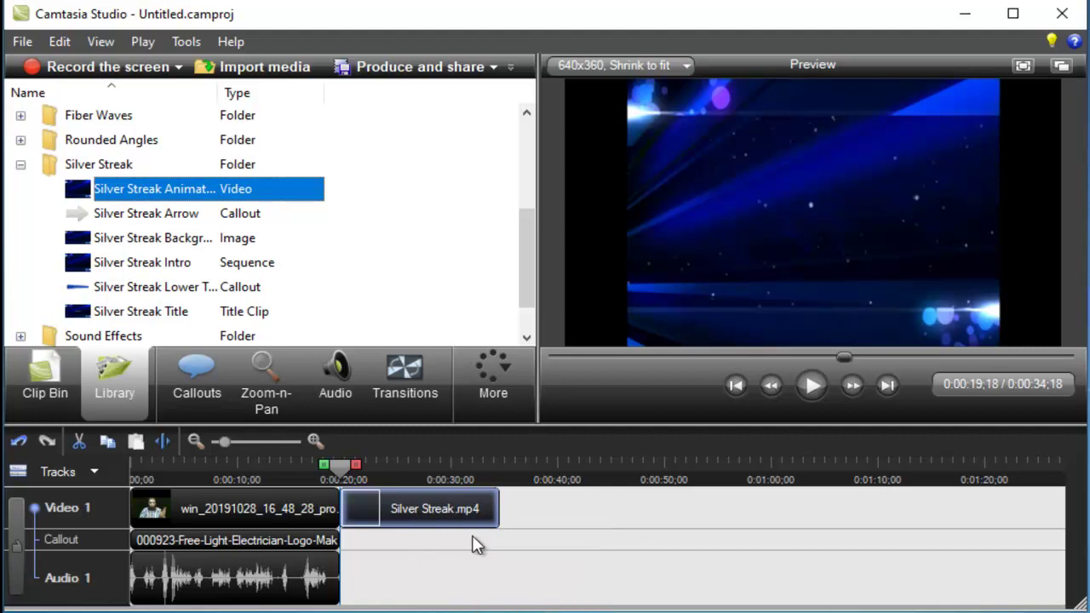
pyautogui.moveTo(464, 515); pyautogui.dragTo(182, 511)
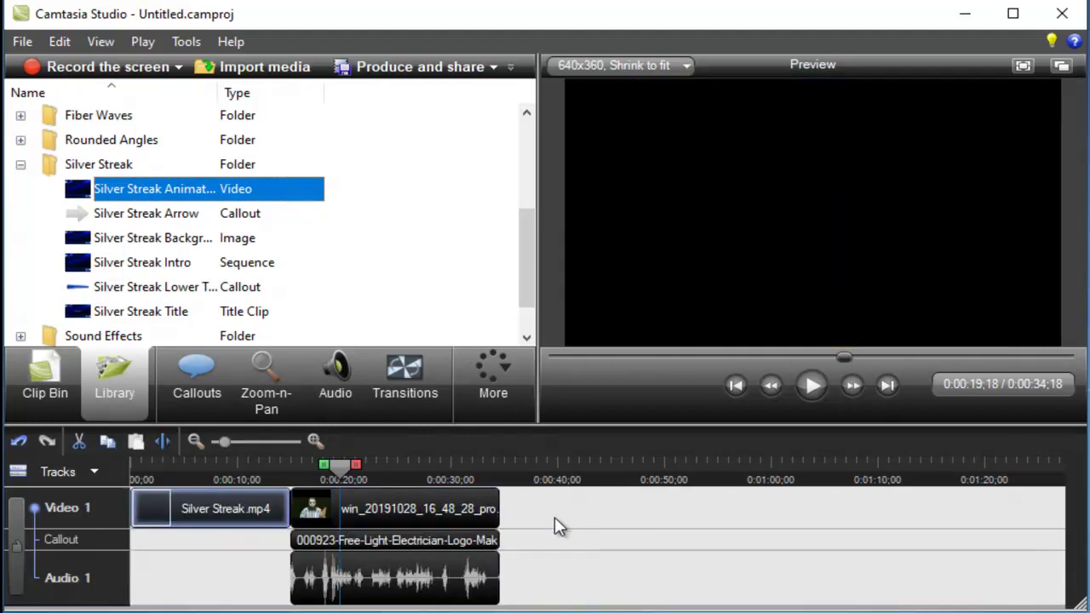
pyautogui.moveTo(212, 519)
pyautogui.mouseDown()
pyautogui.moveTo(521, 518)
pyautogui.moveTo(217, 526)
pyautogui.mouseUp()
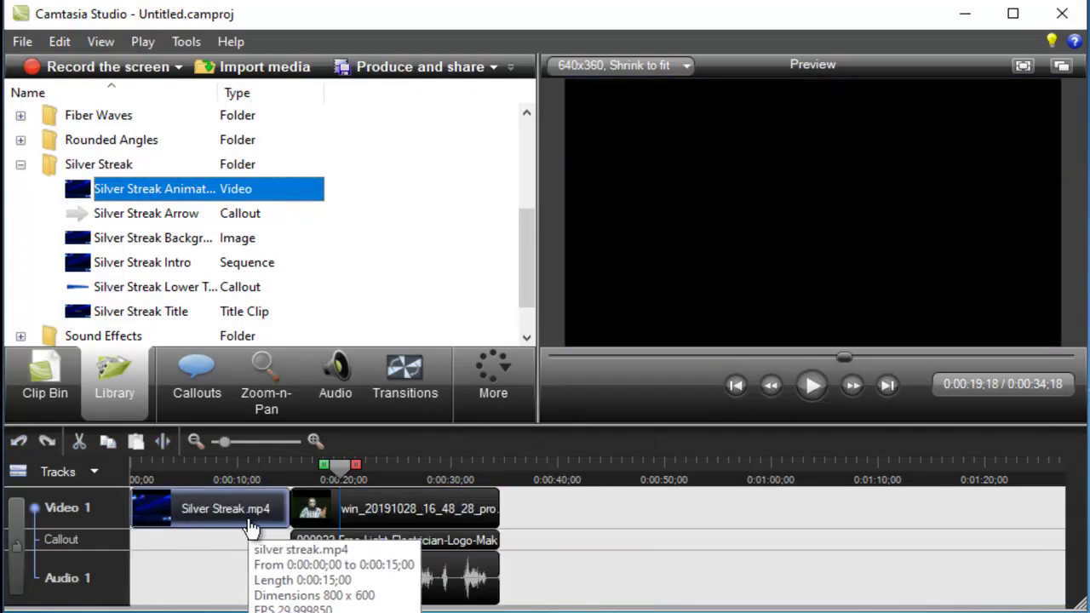
# Step: Trim the end of the Silver Streak clip to about 0:00:09;21 and return the playhead to the start
pyautogui.moveTo(289, 506)
pyautogui.mouseDown()
pyautogui.moveTo(213, 504)
pyautogui.moveTo(289, 507)
pyautogui.moveTo(232, 506)
pyautogui.mouseUp()
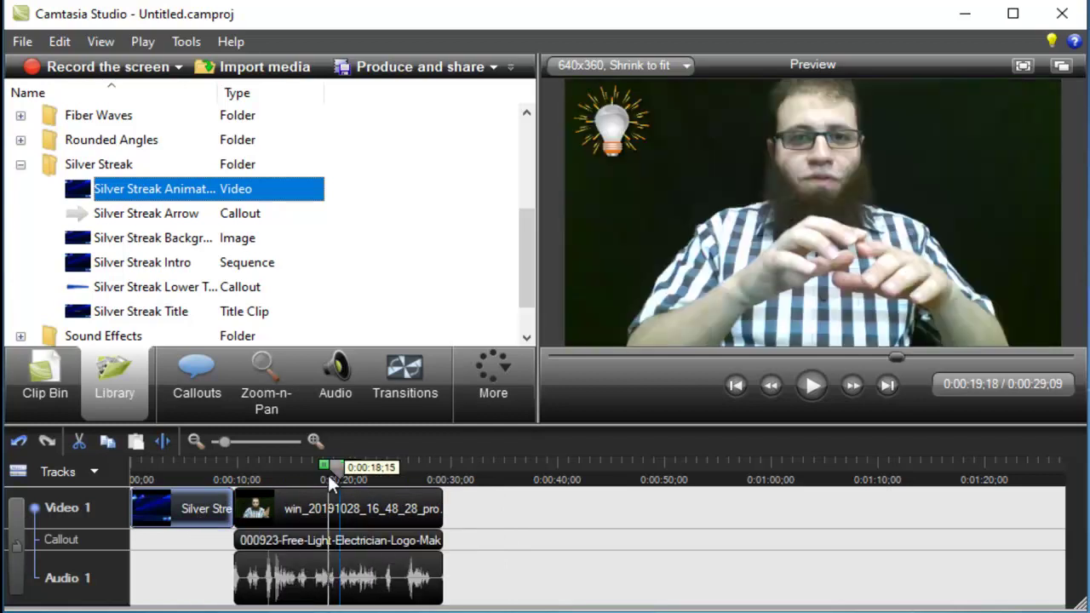
pyautogui.moveTo(345, 470); pyautogui.dragTo(103, 468)
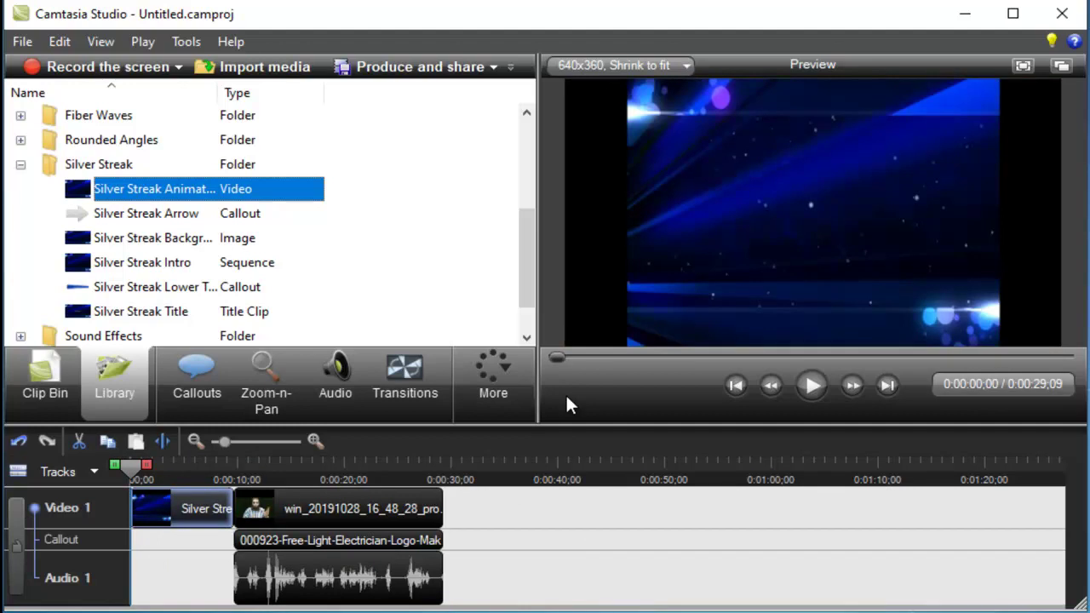
pyautogui.moveTo(532, 281)
pyautogui.mouseDown()
pyautogui.moveTo(535, 297)
pyautogui.moveTo(529, 205)
pyautogui.moveTo(536, 307)
pyautogui.mouseUp()
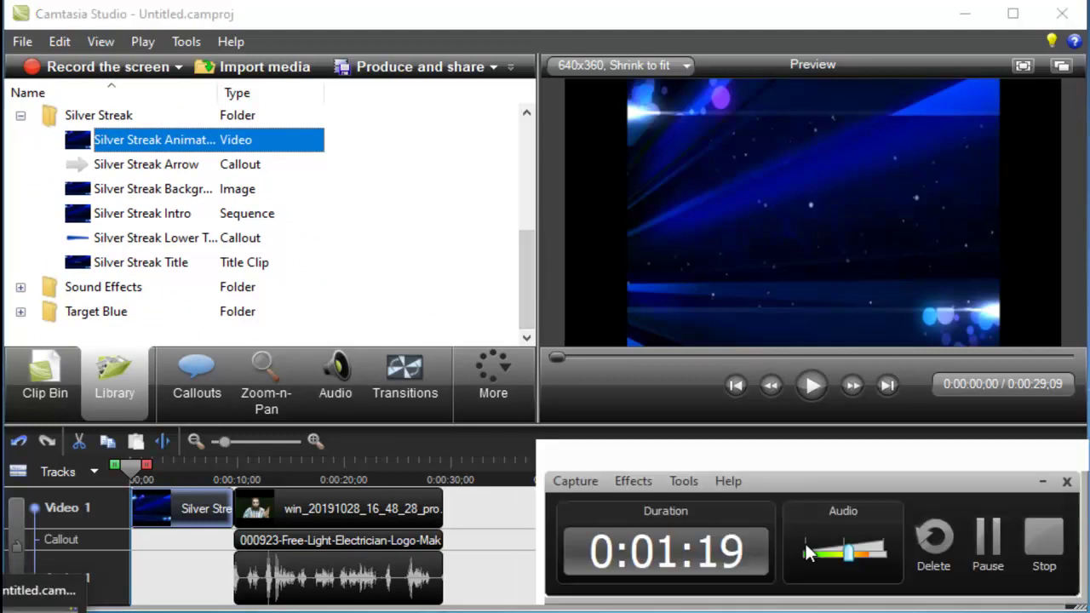
pyautogui.moveTo(817, 473); pyautogui.dragTo(843, 587)
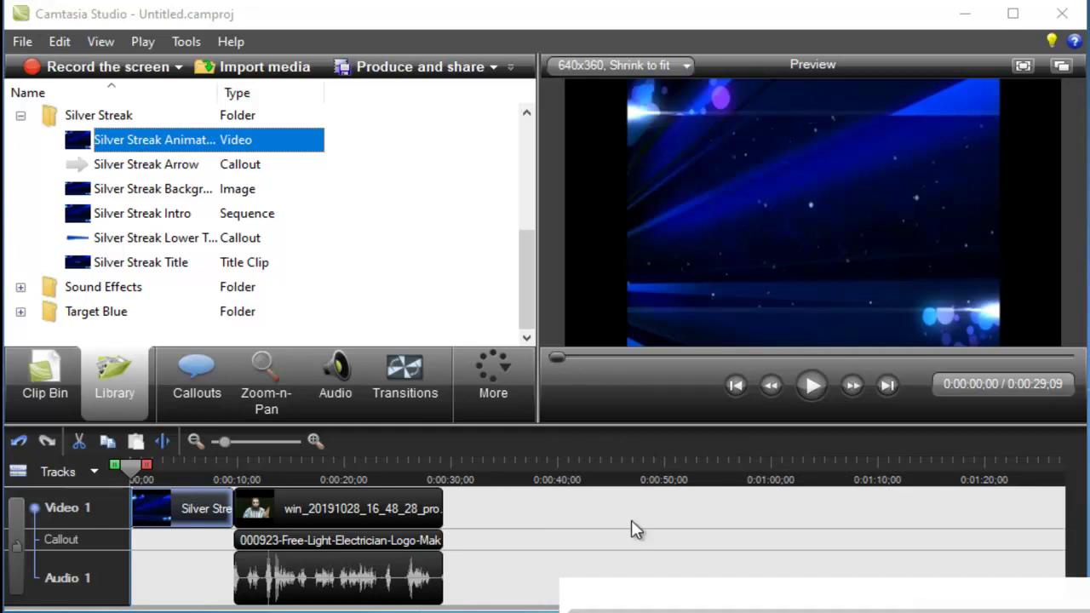
# Step: Import the meadowlark MP3 file from the Downloads folder into the Clip Bin
pyautogui.click(50, 400)
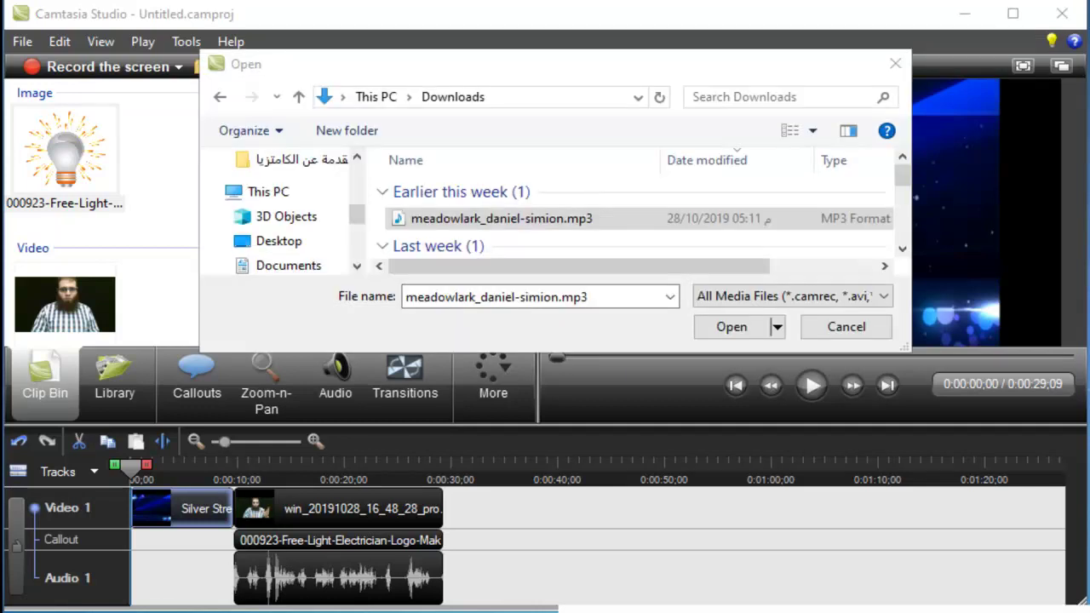
pyautogui.click(504, 226)
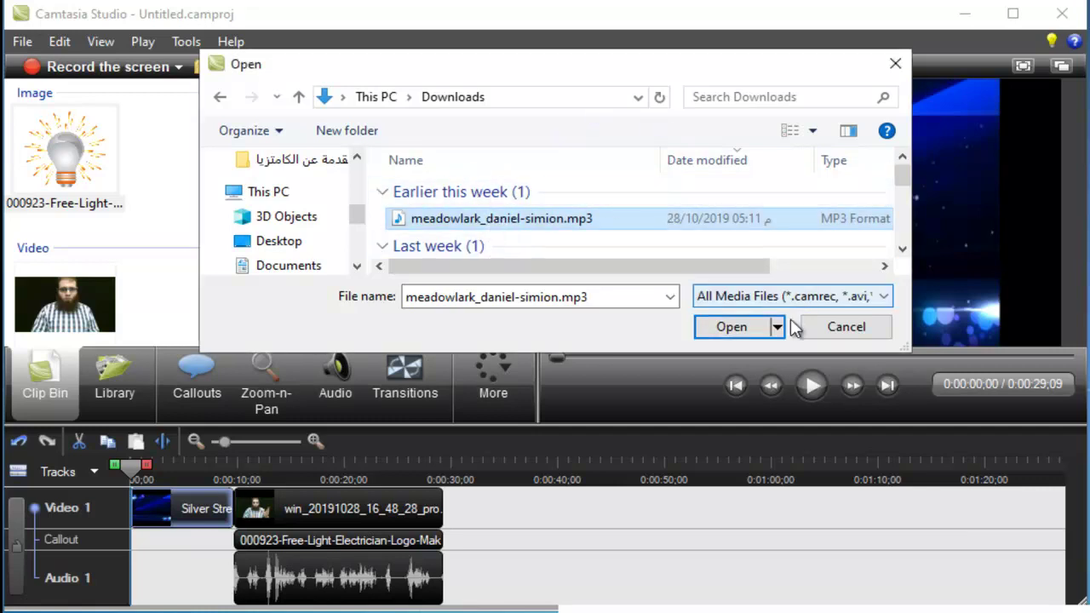
pyautogui.click(721, 328)
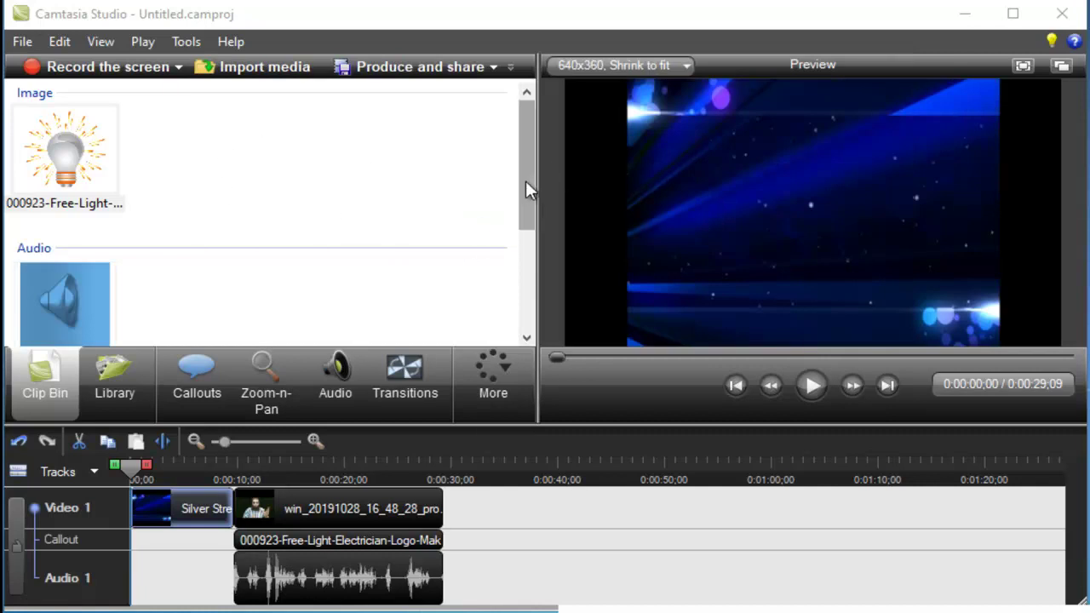
# Step: Add the meadowlark audio to the Audio 2 track at the start of the timeline
pyautogui.moveTo(525, 181); pyautogui.dragTo(22, 243)
pyautogui.click(94, 194)
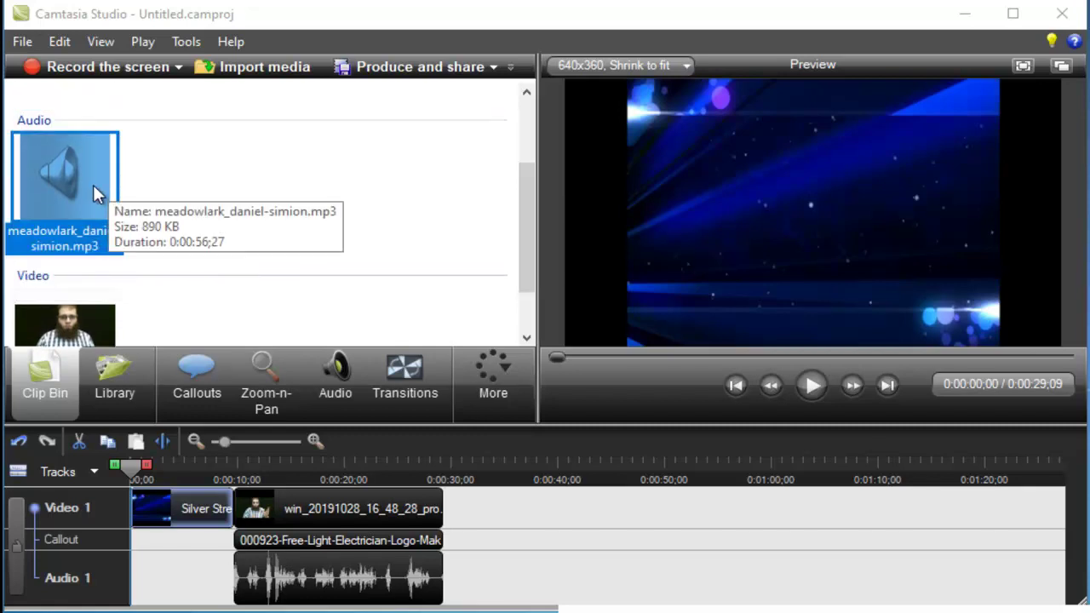
pyautogui.rightClick(94, 176)
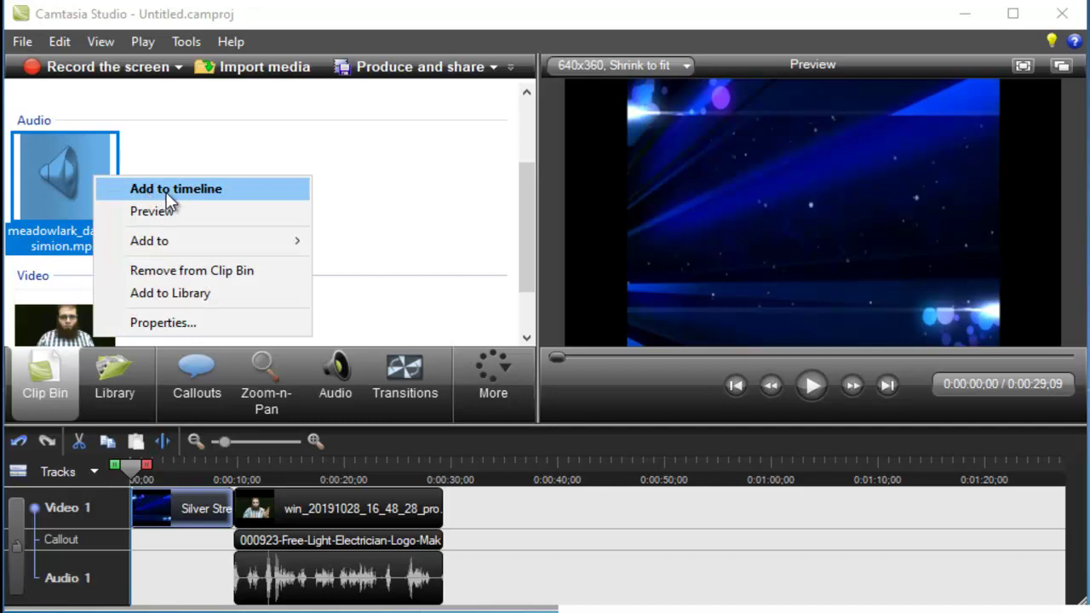
pyautogui.click(89, 165)
pyautogui.moveTo(167, 576); pyautogui.dragTo(165, 552)
pyautogui.moveTo(61, 176); pyautogui.dragTo(150, 540)
pyautogui.click(100, 194)
pyautogui.moveTo(100, 194); pyautogui.dragTo(158, 549)
pyautogui.rightClick(57, 145)
pyautogui.click(117, 158)
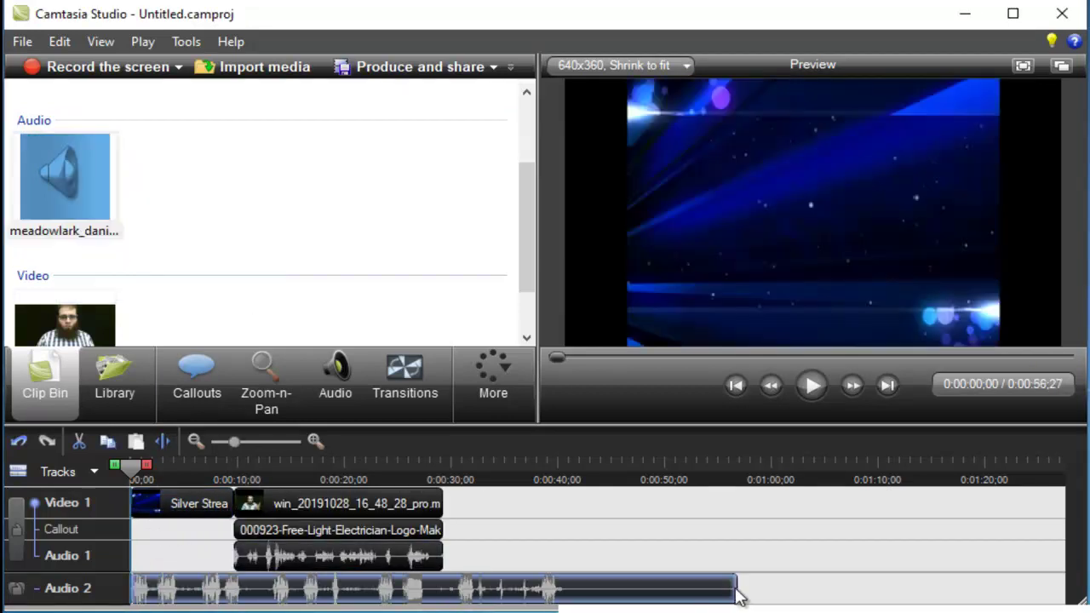
# Step: Trim the end of the meadowlark audio on Audio 2 to match the end of the Silver Streak clip
pyautogui.moveTo(737, 590); pyautogui.dragTo(571, 608)
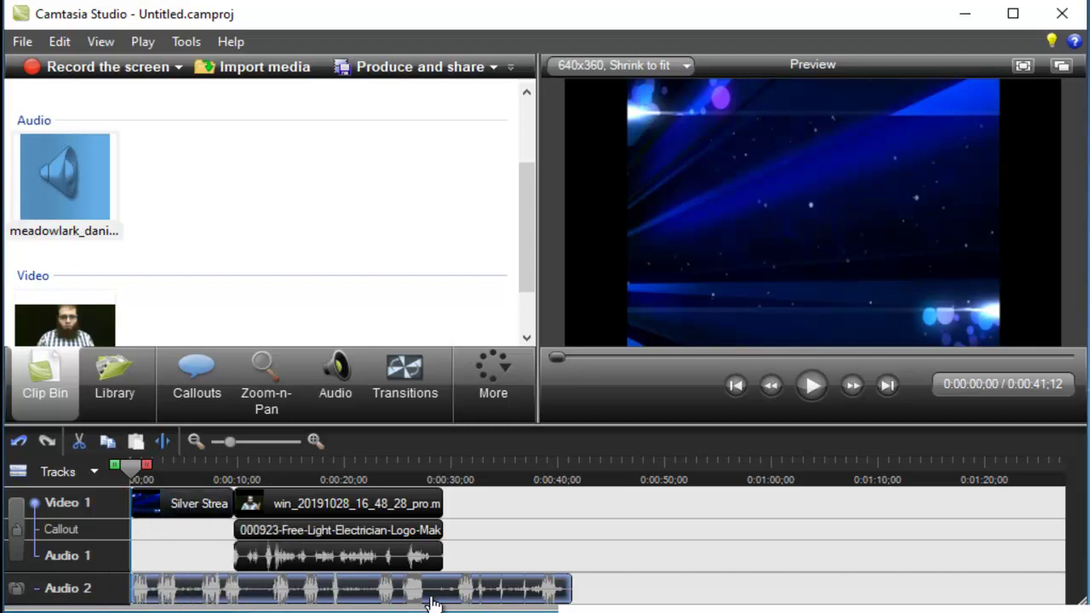
pyautogui.moveTo(572, 587); pyautogui.dragTo(238, 599)
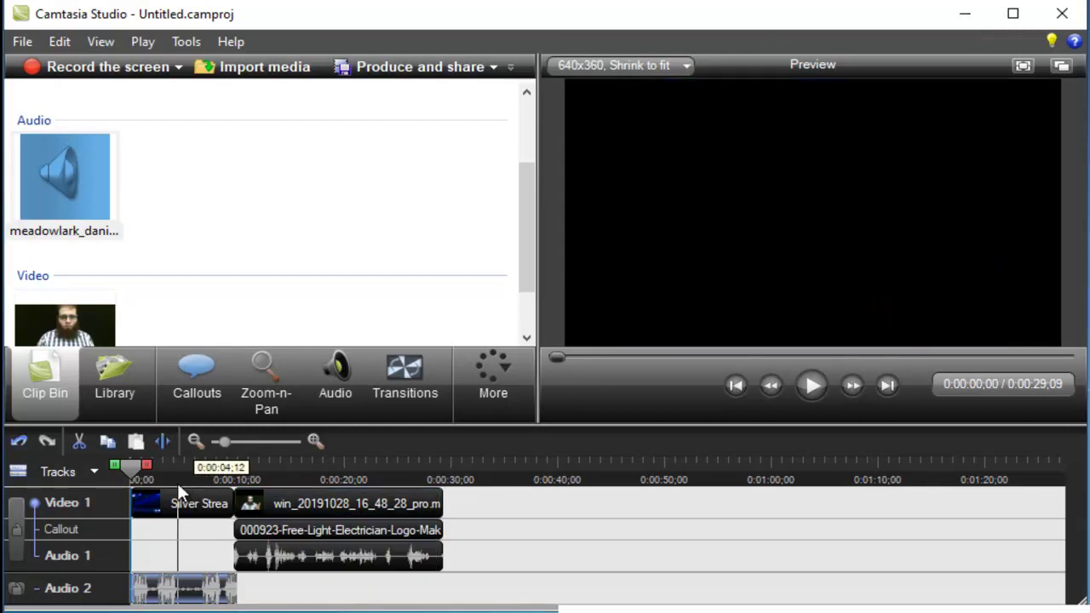
pyautogui.moveTo(131, 471); pyautogui.dragTo(234, 487)
pyautogui.click(233, 598)
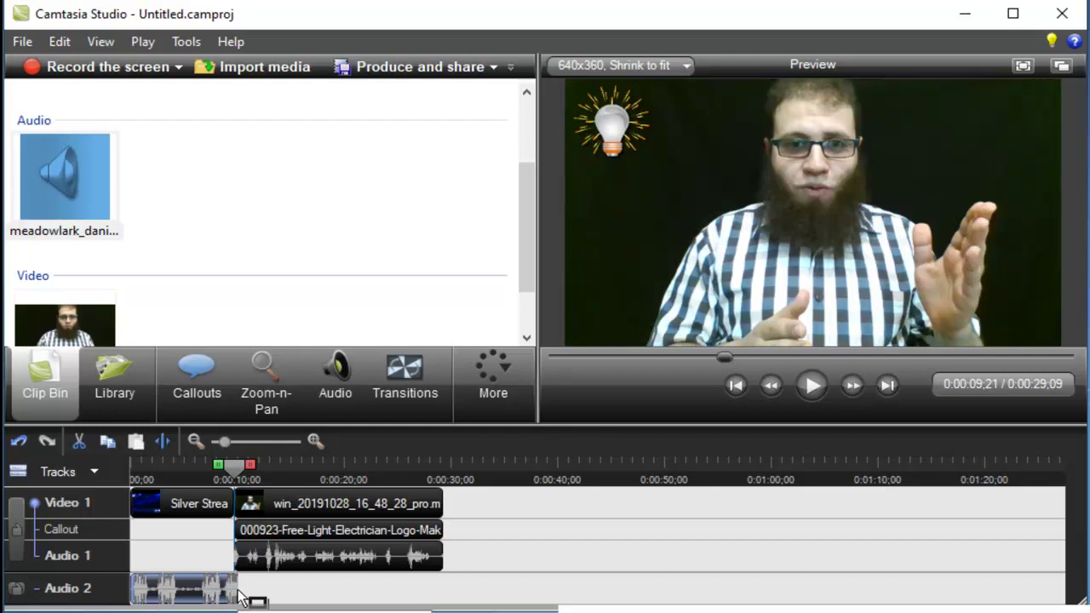
# Step: Play the timeline from the start into the webcam video to check the intro with its sound, and rewind
pyautogui.moveTo(229, 472); pyautogui.dragTo(119, 468)
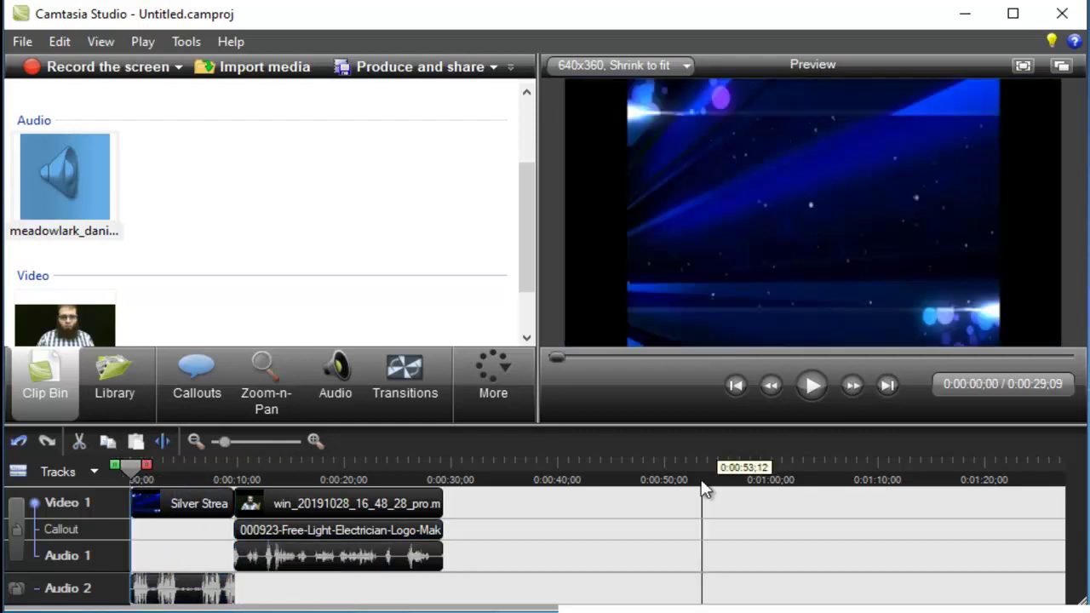
pyautogui.click(813, 387)
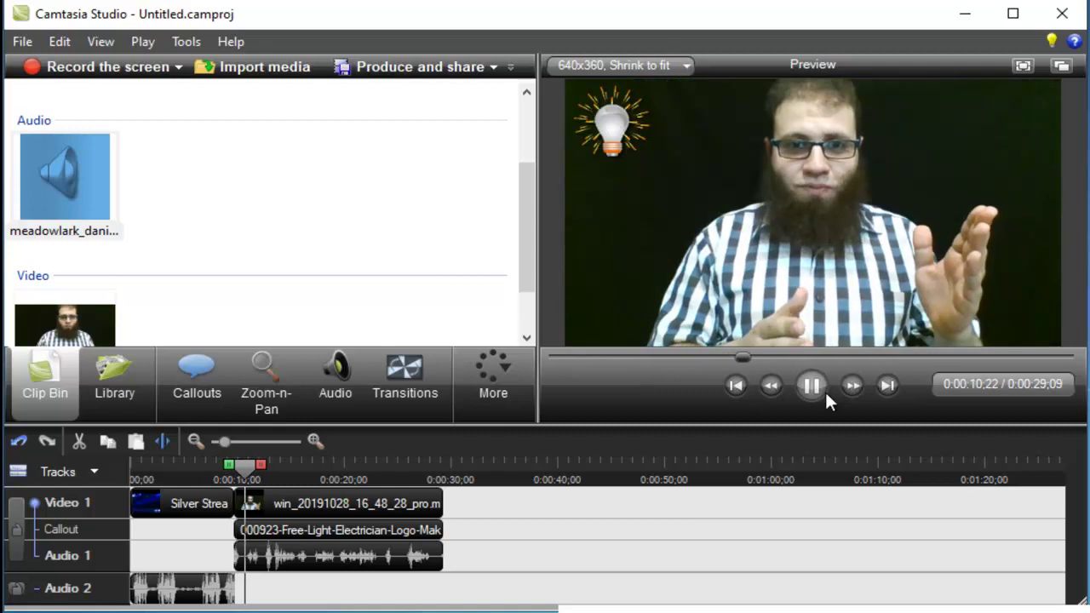
pyautogui.click(815, 396)
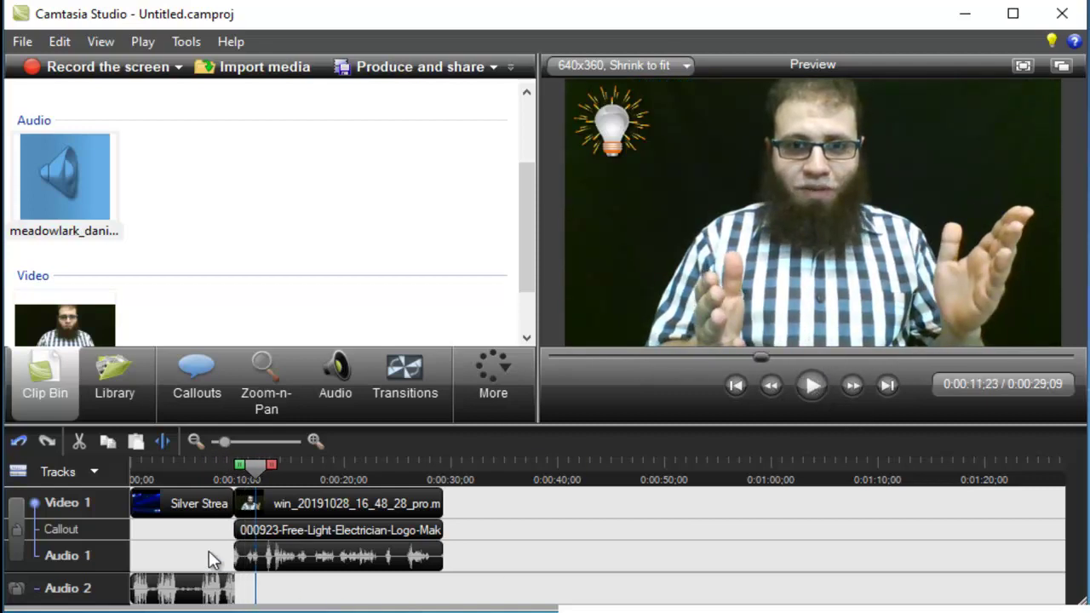
pyautogui.moveTo(260, 470); pyautogui.dragTo(143, 477)
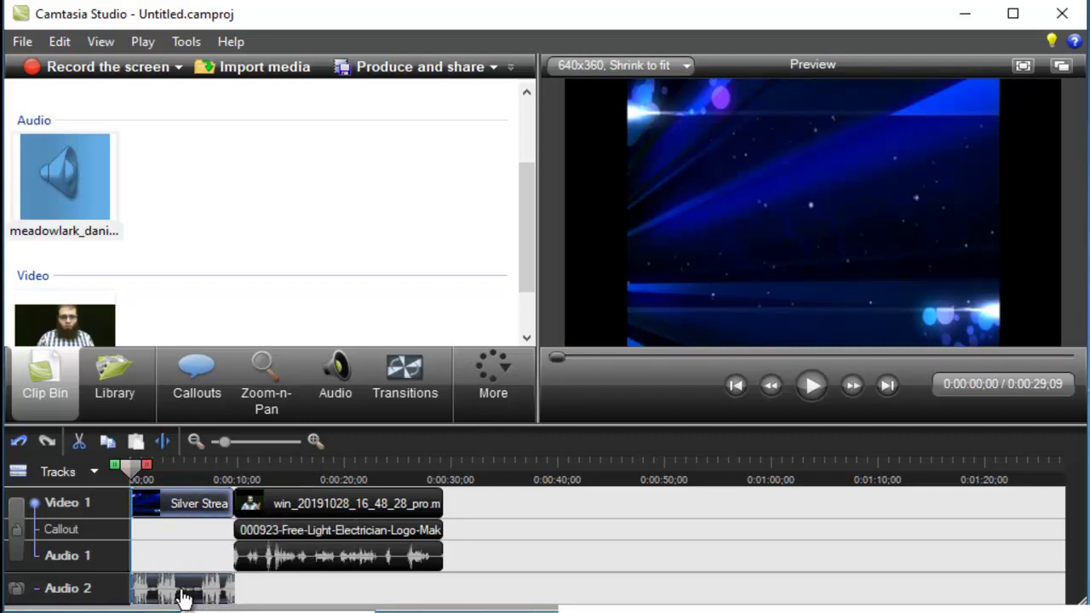
# Step: Inspect the light bulb logo callout's settings and the webcam clip's audio on the timeline
pyautogui.moveTo(127, 468); pyautogui.dragTo(247, 479)
pyautogui.click(292, 536)
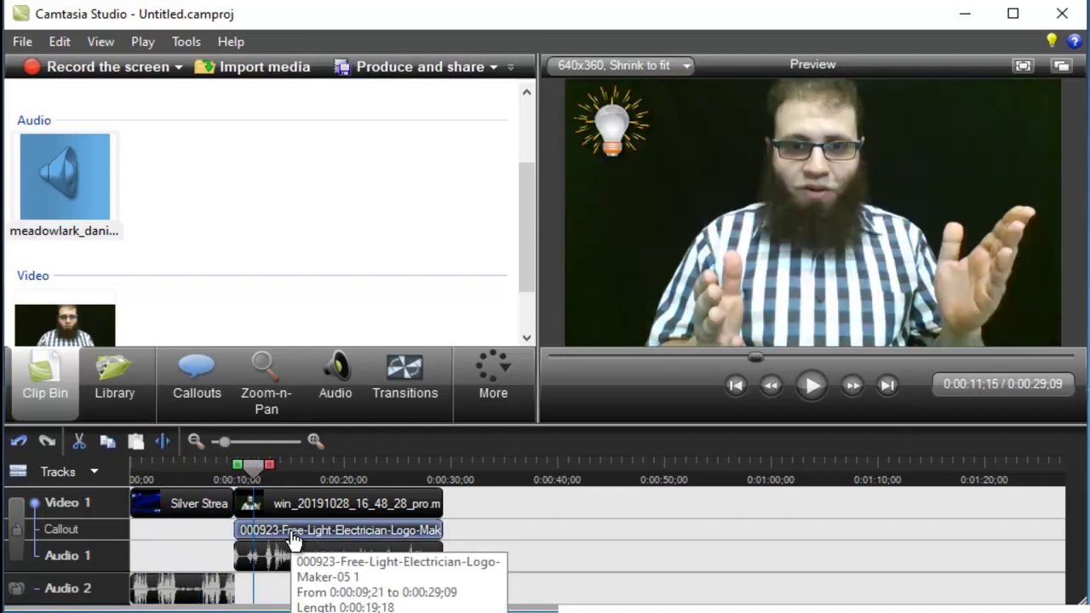
pyautogui.doubleClick(292, 536)
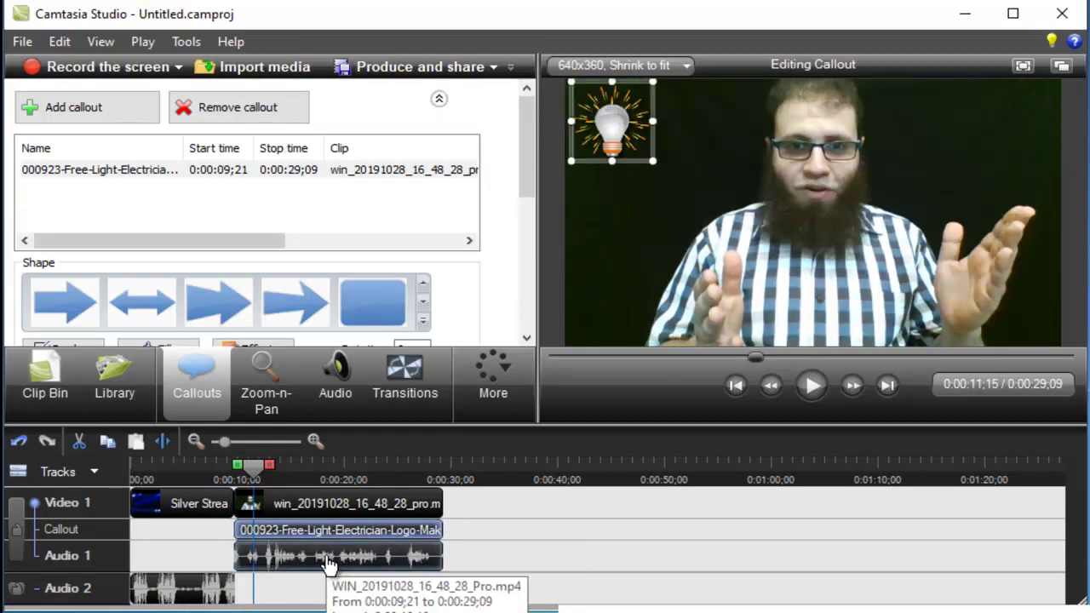
pyautogui.click(328, 564)
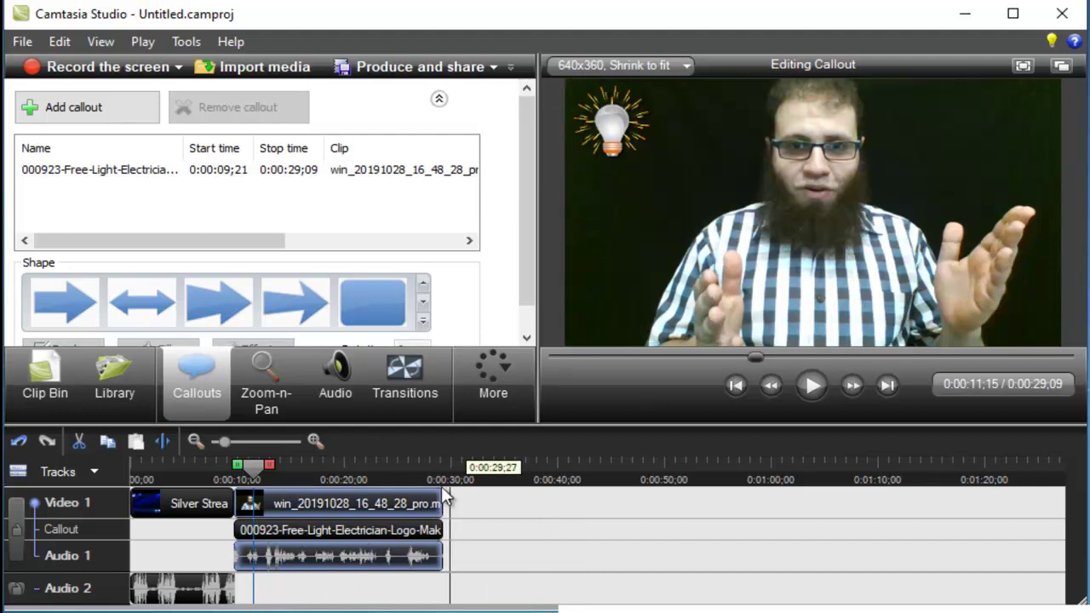
# Step: Browse the Library's Sound Effects and Digital Radius folders for available assets
pyautogui.click(64, 389)
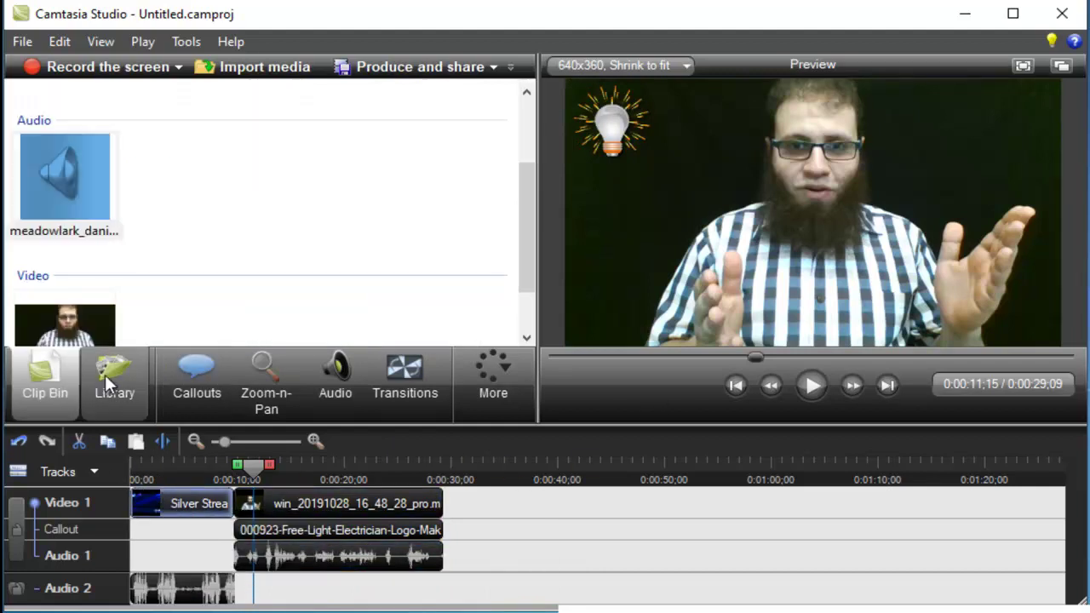
pyautogui.click(129, 384)
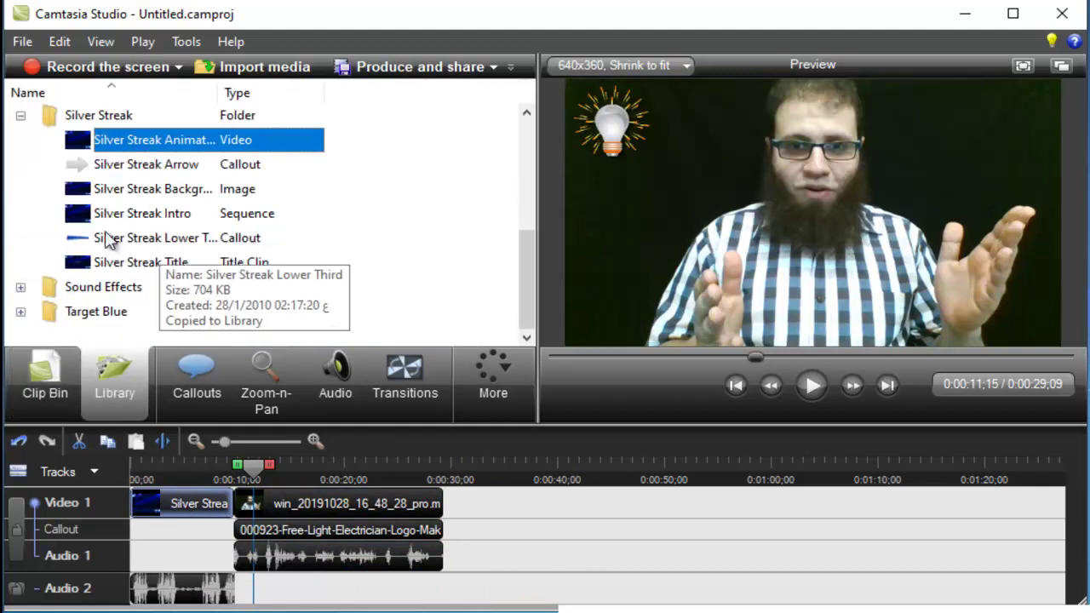
pyautogui.click(20, 287)
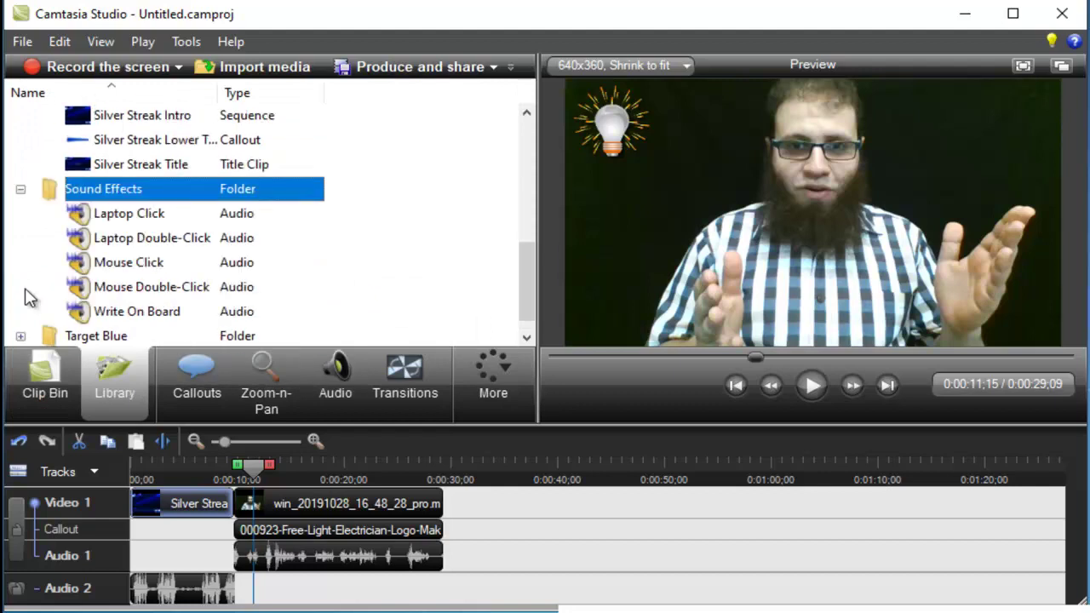
pyautogui.click(525, 337)
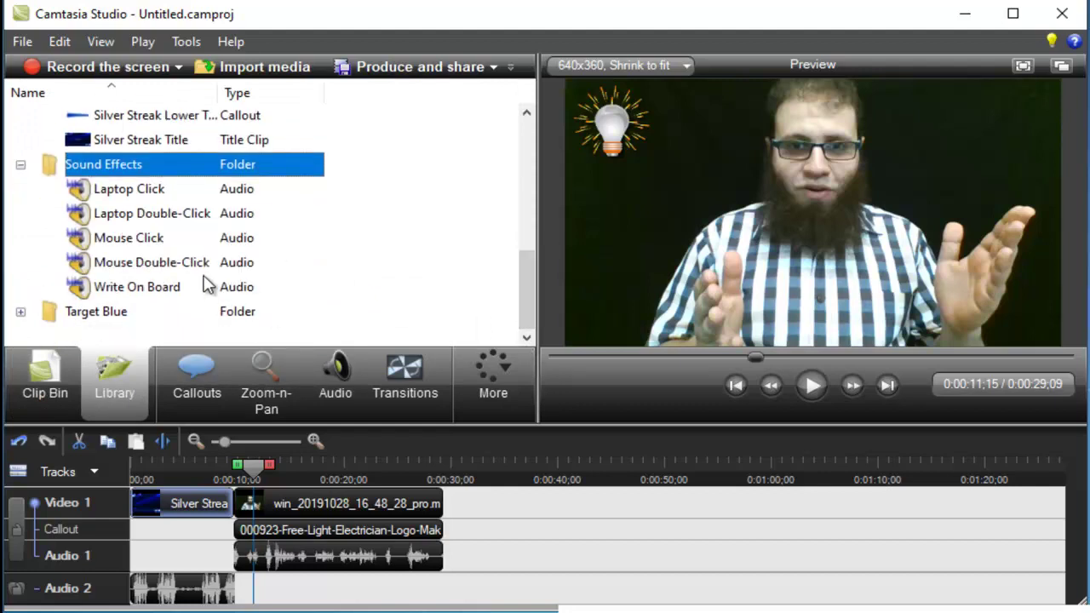
pyautogui.moveTo(525, 324); pyautogui.dragTo(408, 161)
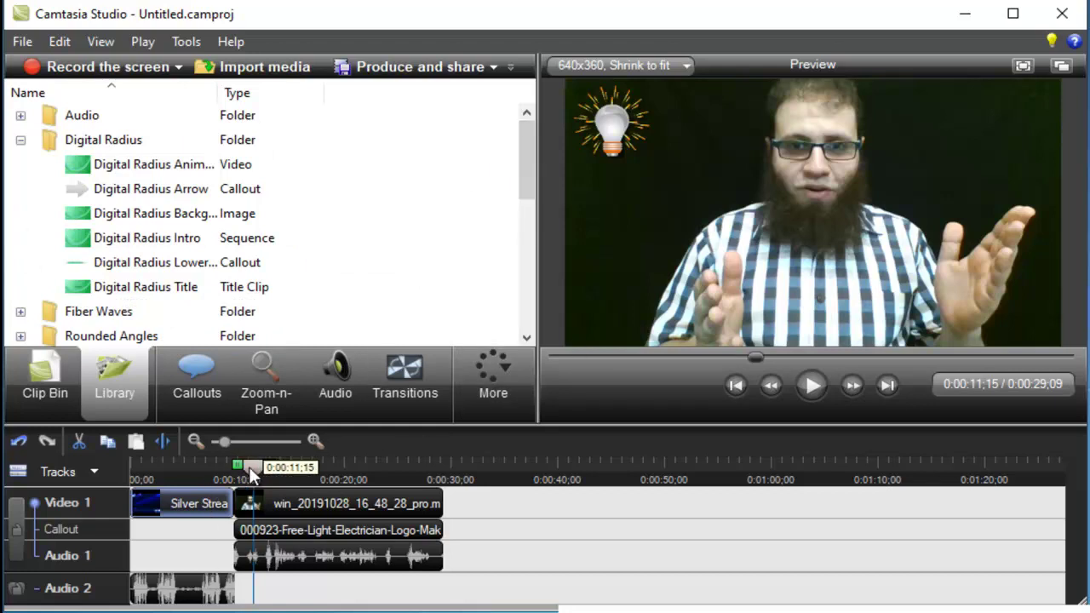
# Step: Move the playhead back from the webcam video to 0:00:01;03 in the Silver Streak intro
pyautogui.click(224, 475)
pyautogui.moveTo(224, 475); pyautogui.dragTo(210, 475)
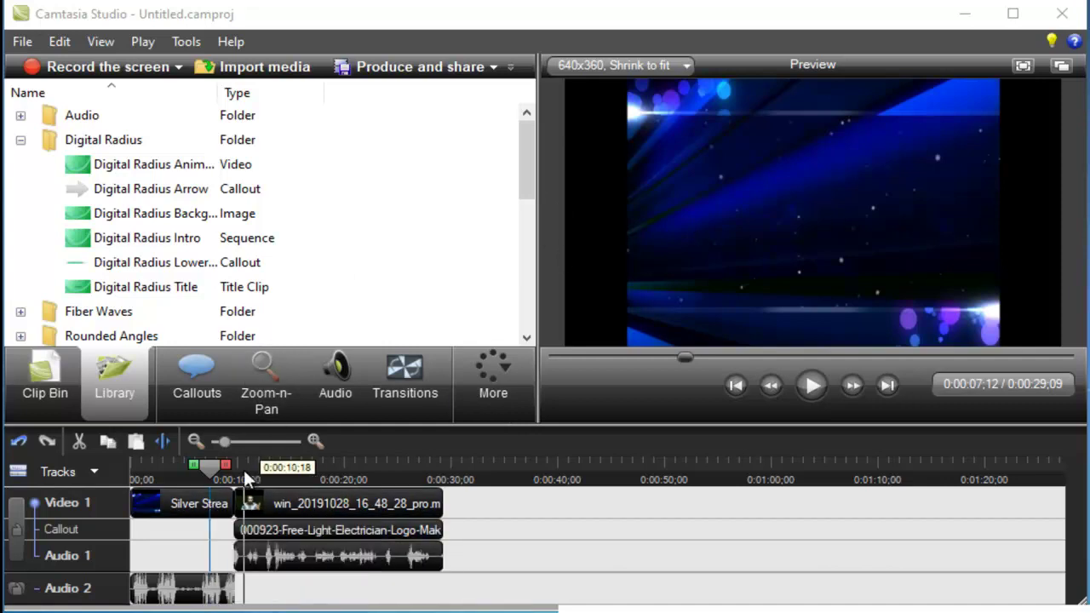
pyautogui.moveTo(210, 470); pyautogui.dragTo(142, 471)
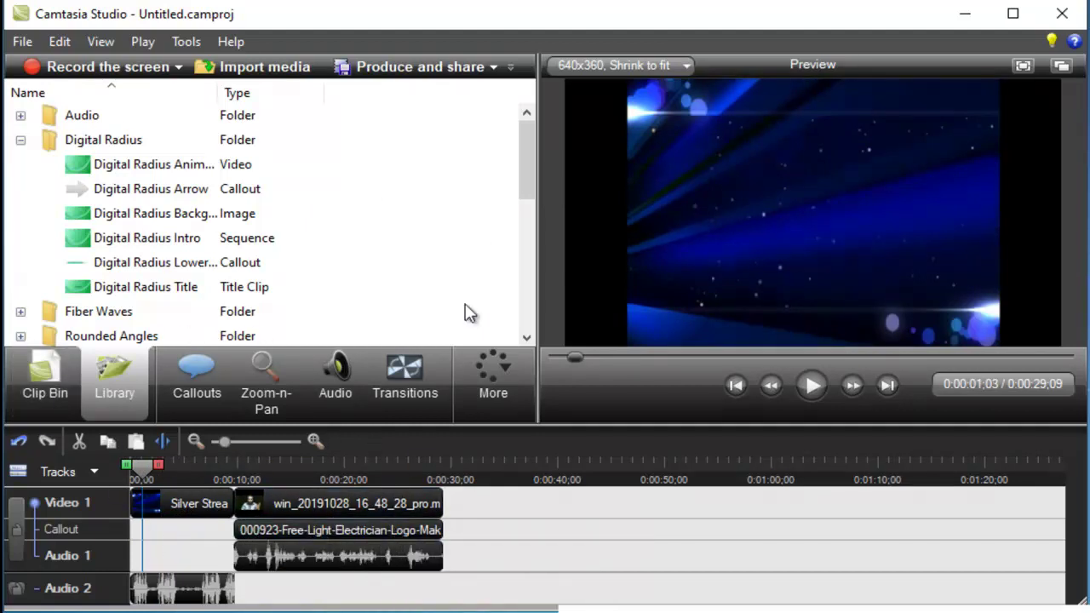
# Step: Look through the gallery of available callout shapes, including sketch motion, highlight, arrow and speech bubble shapes
pyautogui.moveTo(534, 162)
pyautogui.mouseDown()
pyautogui.moveTo(534, 272)
pyautogui.moveTo(545, 132)
pyautogui.moveTo(541, 317)
pyautogui.moveTo(542, 204)
pyautogui.moveTo(498, 128)
pyautogui.mouseUp()
pyautogui.click(204, 400)
pyautogui.moveTo(529, 154); pyautogui.dragTo(528, 235)
pyautogui.click(424, 272)
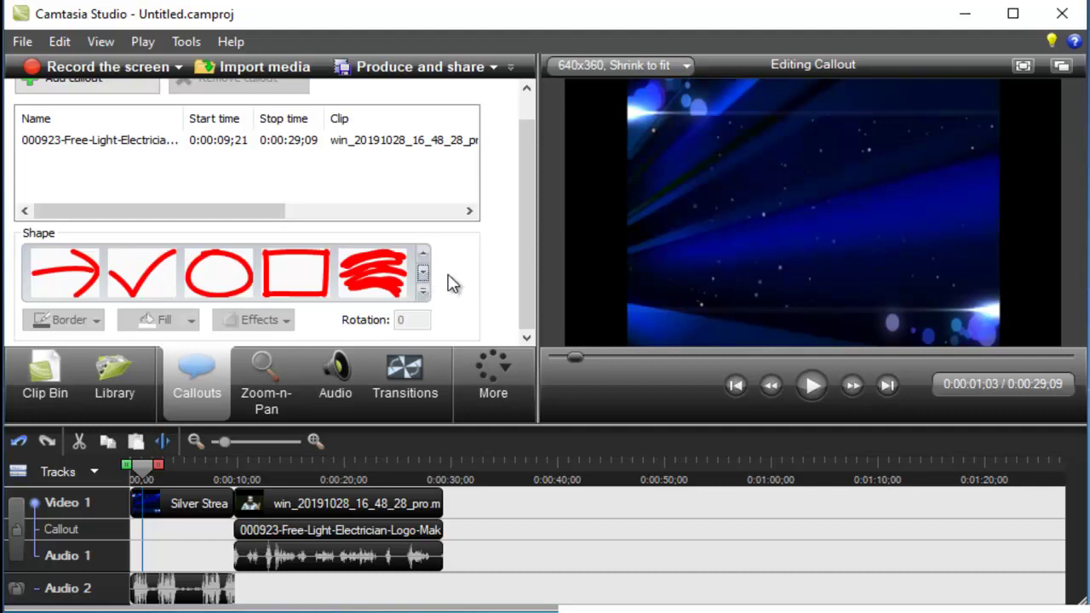
pyautogui.click(423, 273)
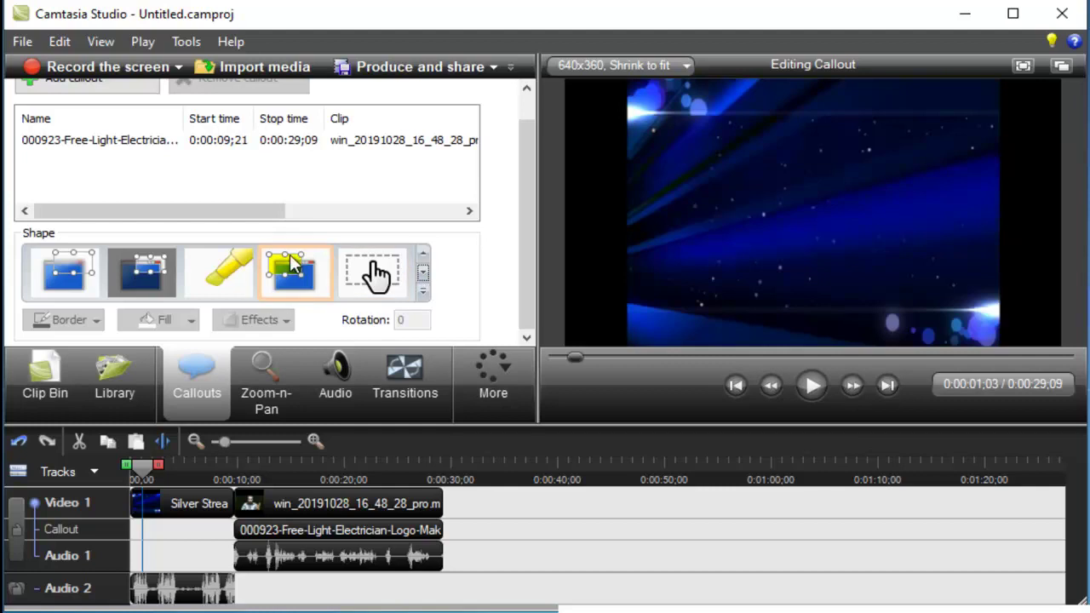
pyautogui.click(423, 270)
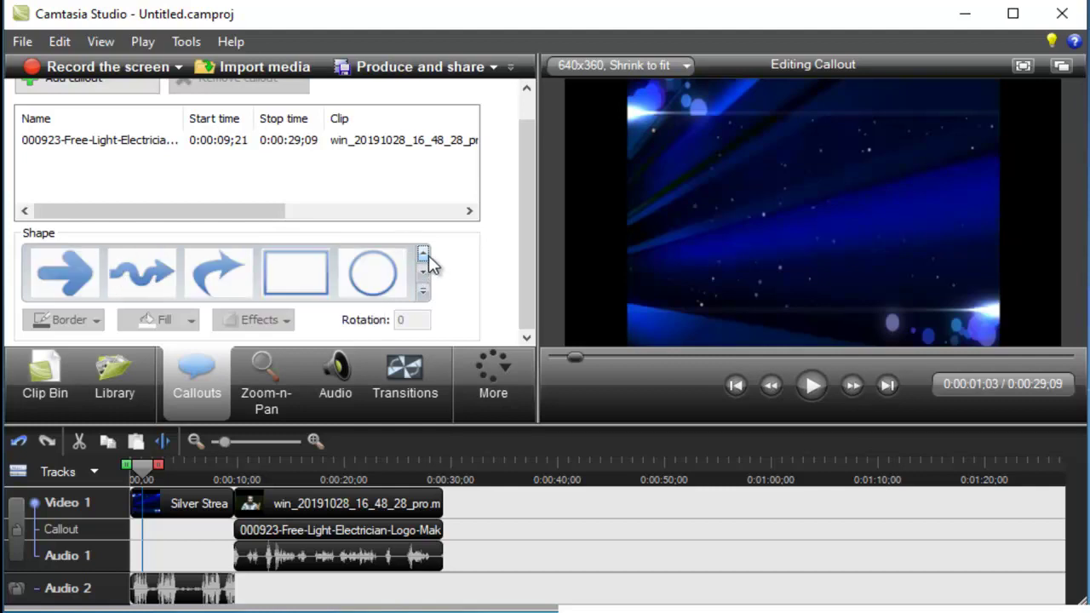
pyautogui.click(422, 271)
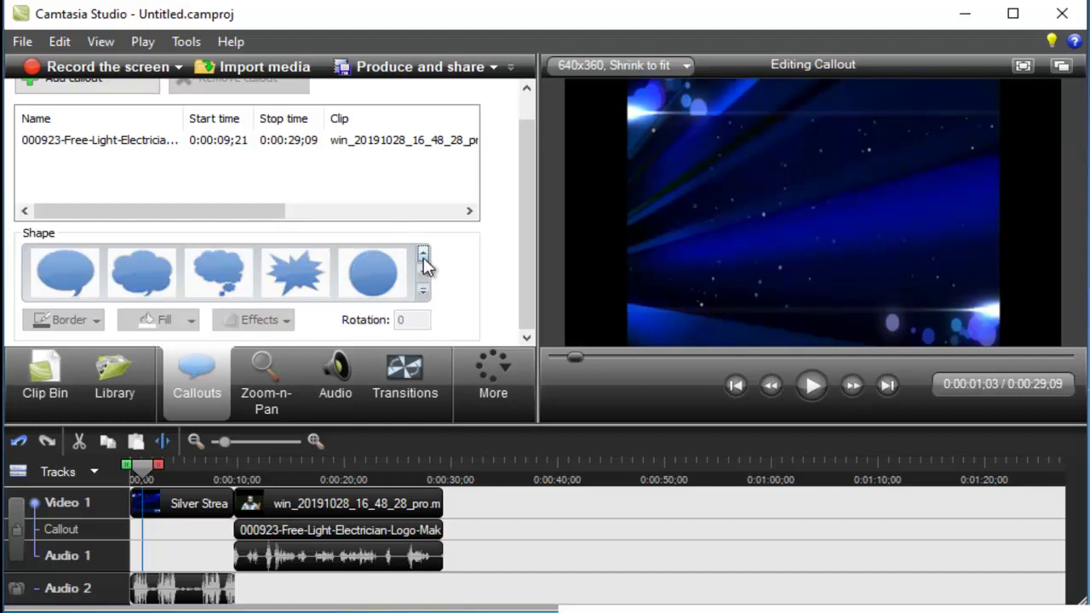